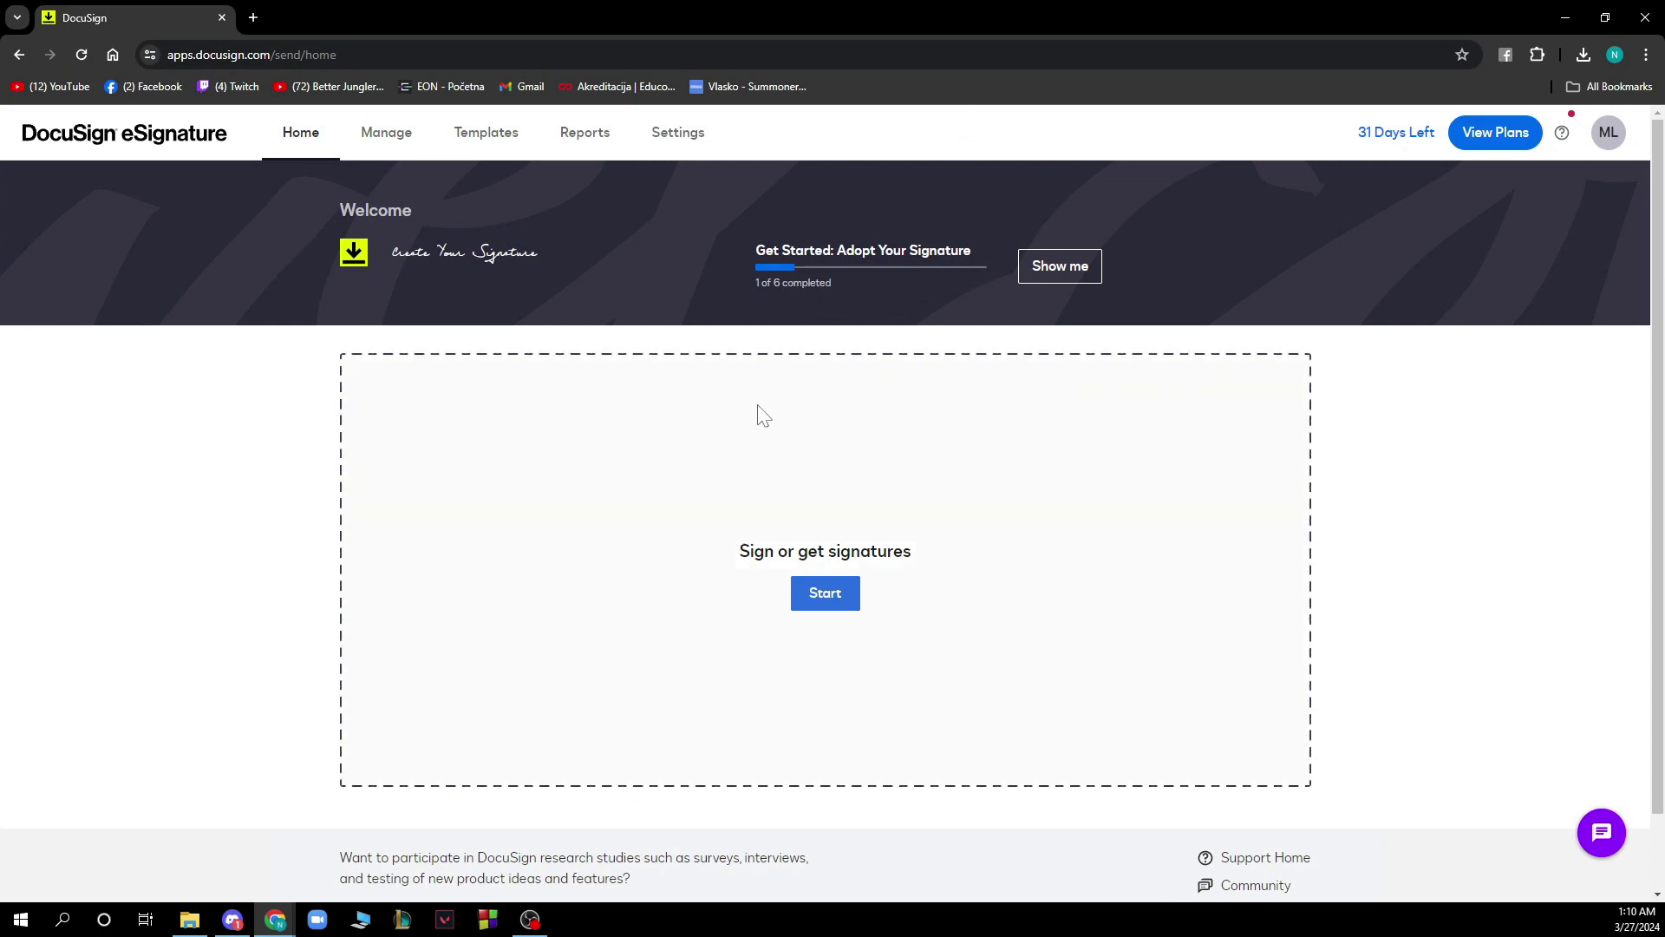
scroll(798, 571, down, 1)
scroll(792, 561, up, 1)
View the Manage inbox of sent and received envelopes, then the empty Templates page.
click(387, 142)
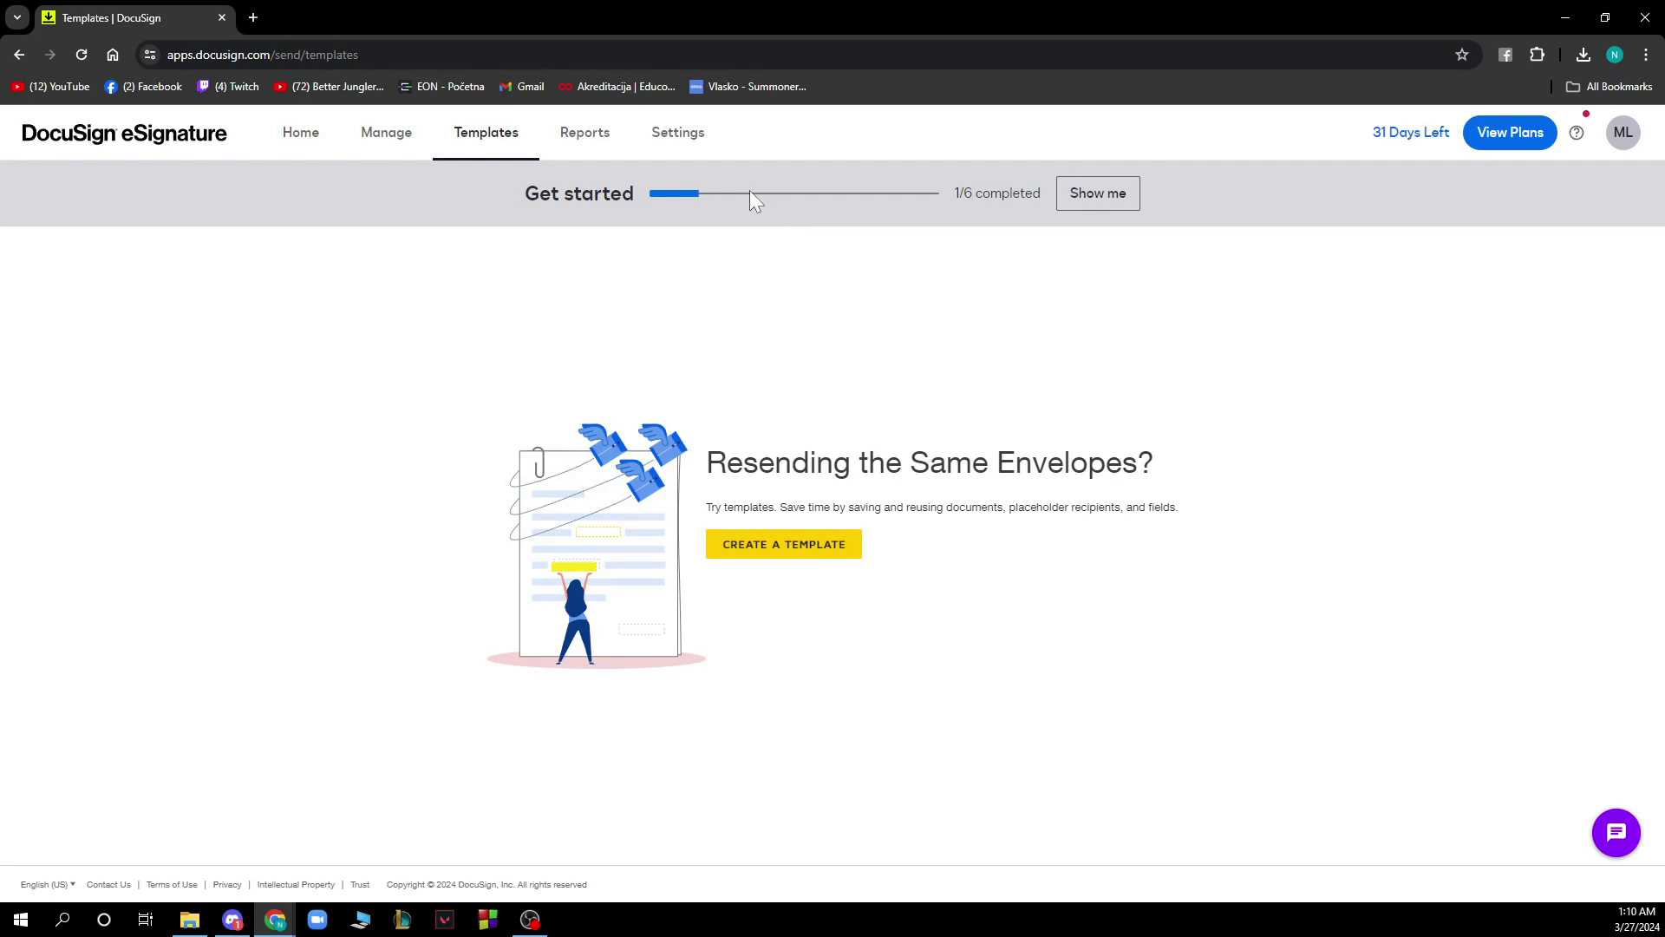
View the Reports Administrator dashboard showing no envelope usage results.
click(574, 133)
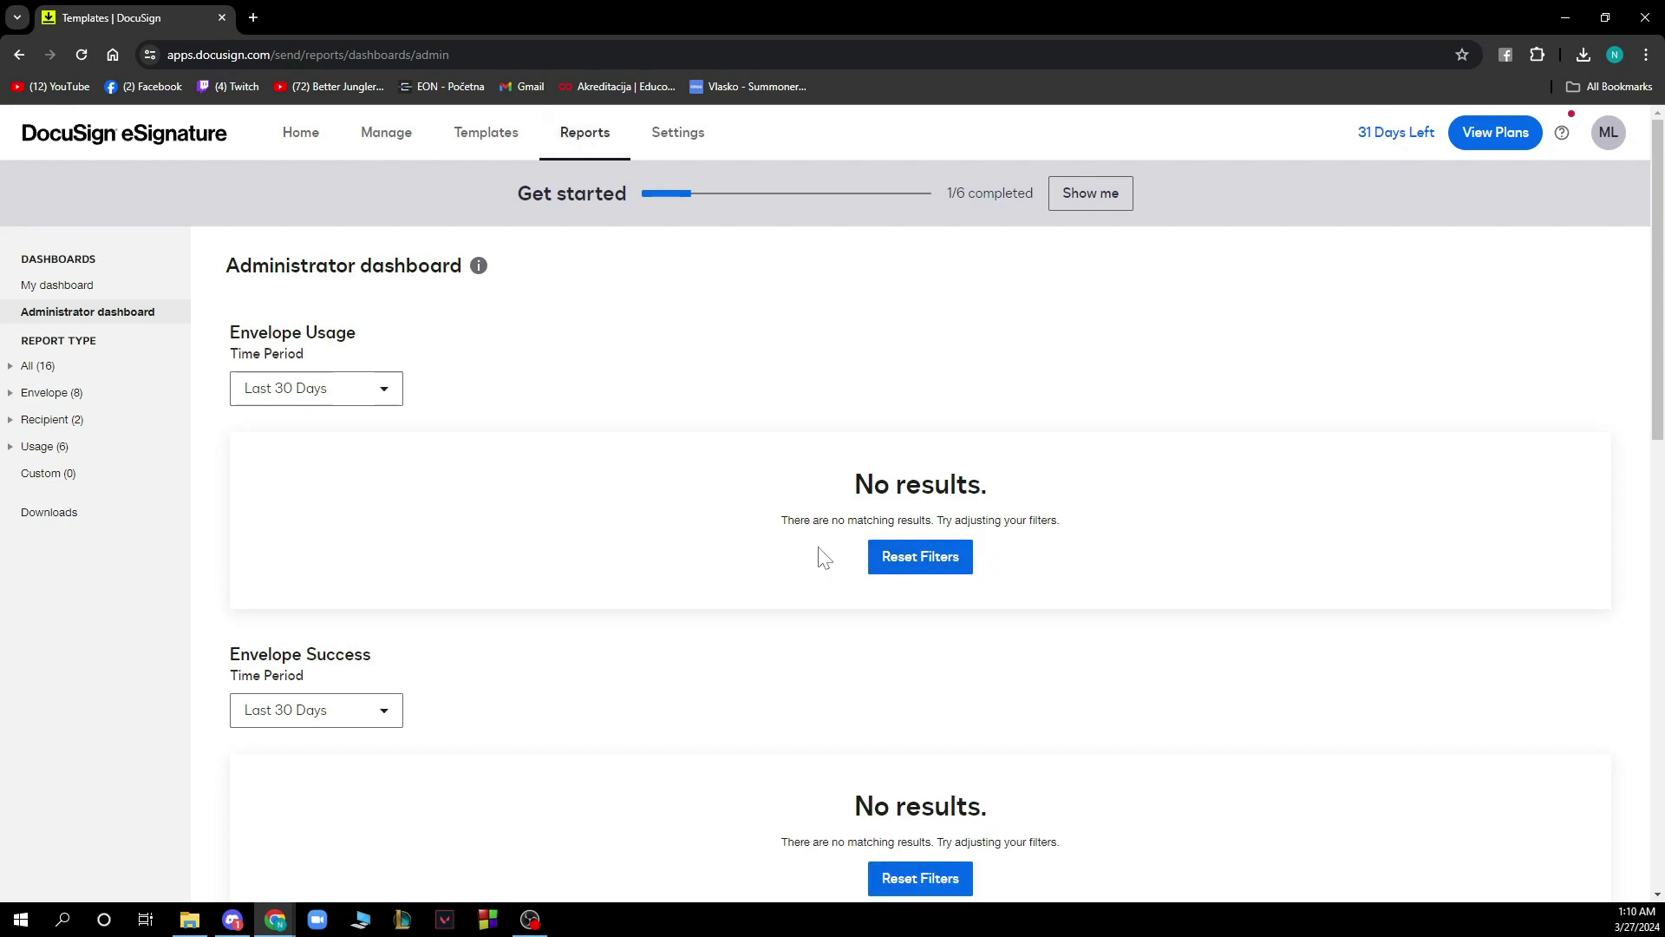
scroll(737, 557, down, 3)
scroll(736, 557, up, 3)
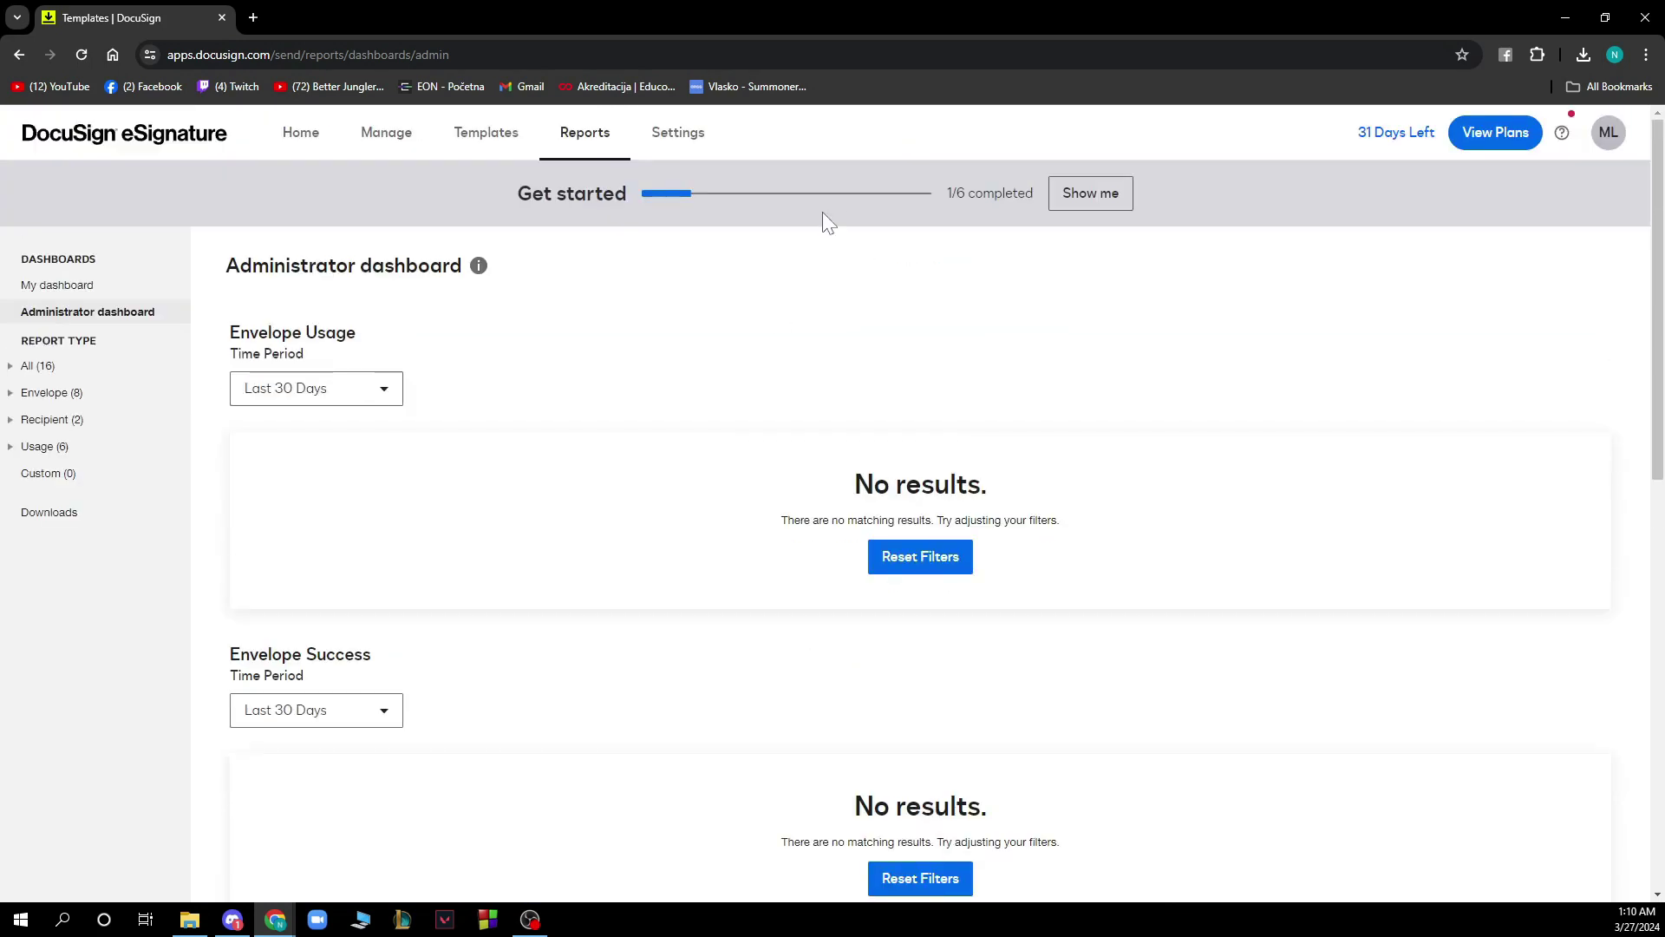